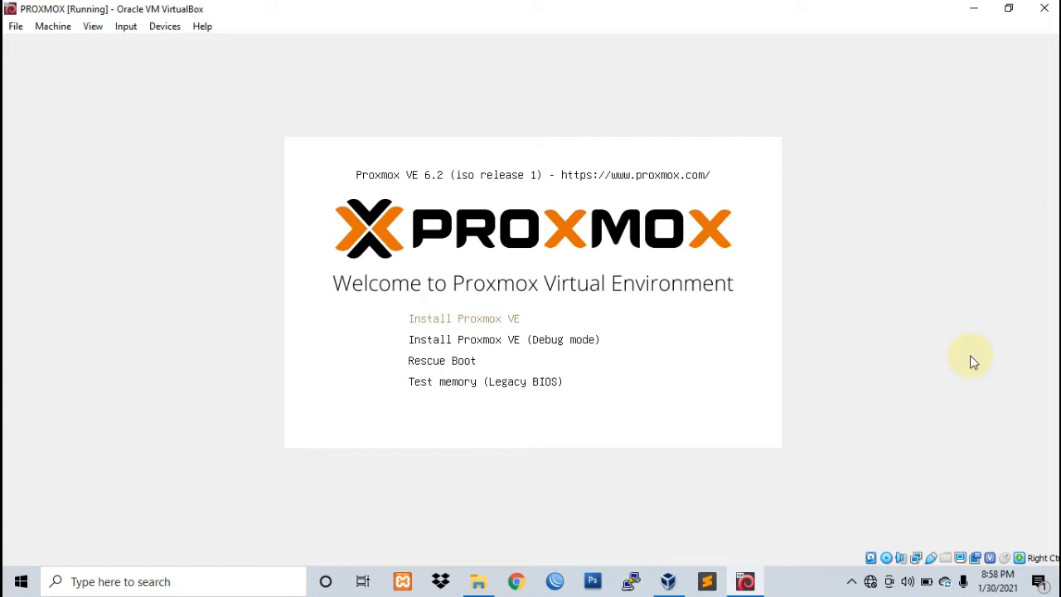
Step: Start the Proxmox VE installer, read through the EULA and accept it
{"action": "key", "text": "Return"}
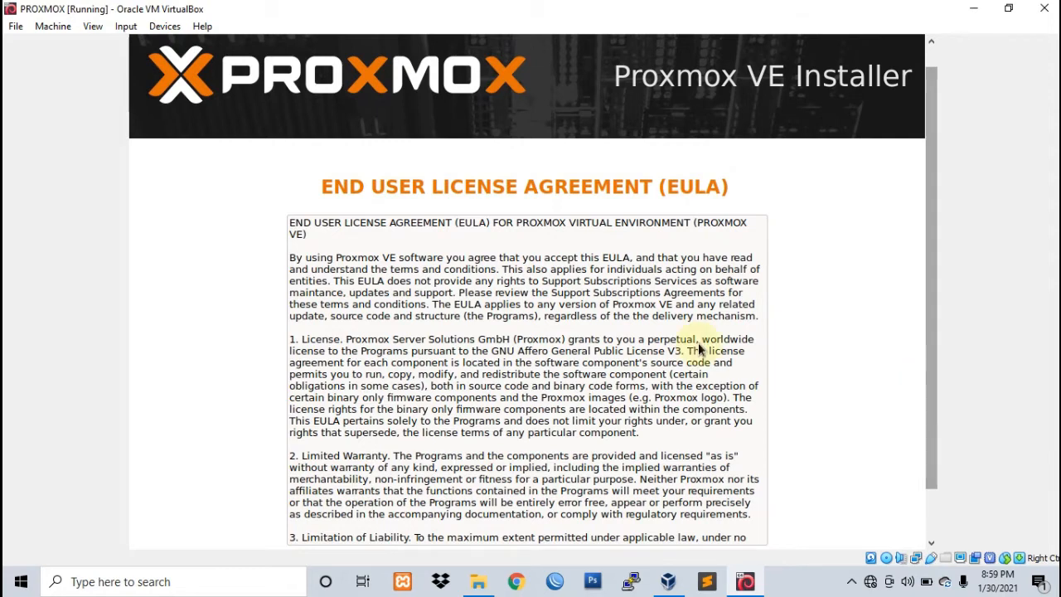
{"action": "scroll", "coordinate": [688, 347], "scroll_direction": "down", "scroll_amount": 3}
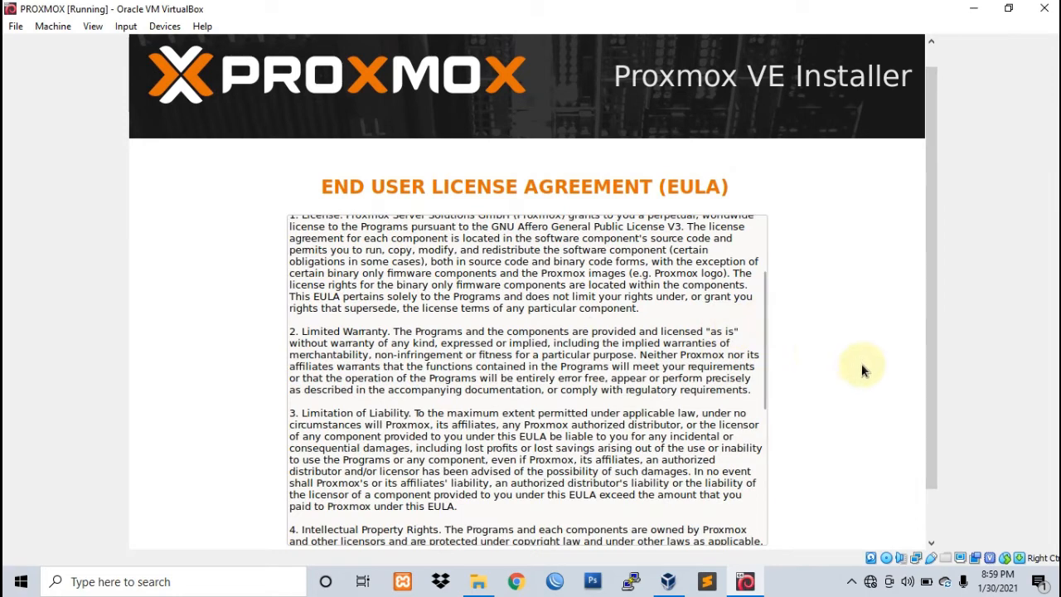
{"action": "scroll", "coordinate": [931, 372], "scroll_direction": "down", "scroll_amount": 1}
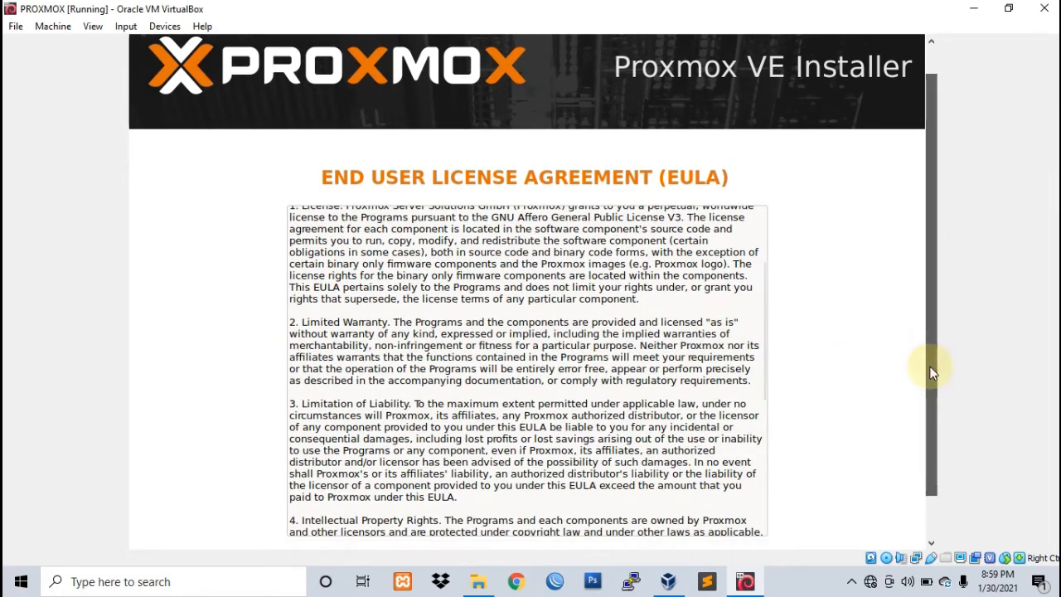
{"action": "scroll", "coordinate": [576, 338], "scroll_direction": "up", "scroll_amount": 3}
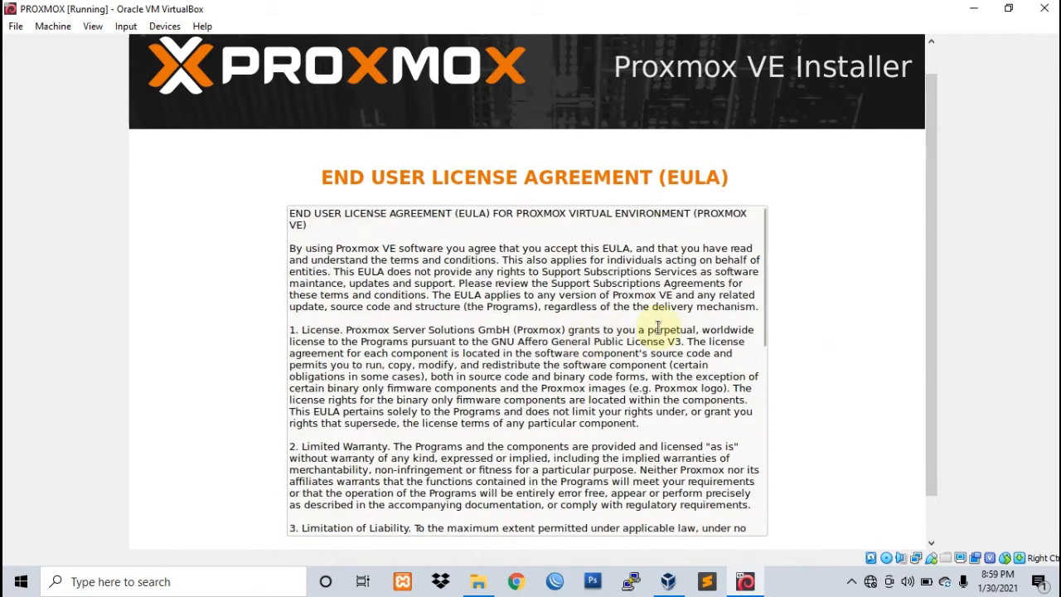
{"action": "scroll", "coordinate": [658, 327], "scroll_direction": "down", "scroll_amount": 12}
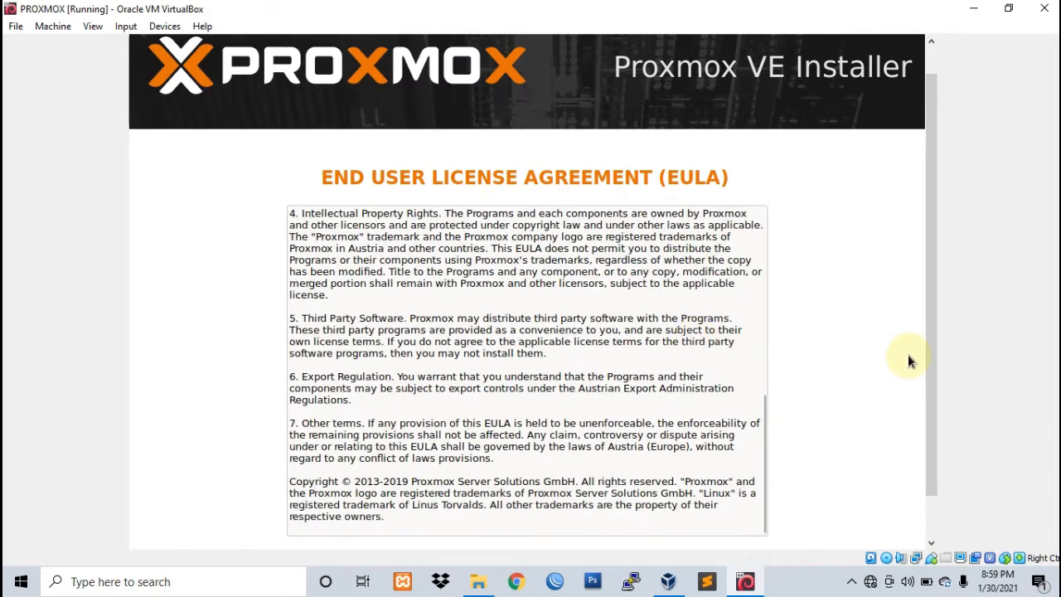
{"action": "mouse_move", "coordinate": [929, 354]}
{"action": "left_mouse_down"}
{"action": "mouse_move", "coordinate": [931, 424]}
{"action": "mouse_move", "coordinate": [908, 421]}
{"action": "left_mouse_up"}
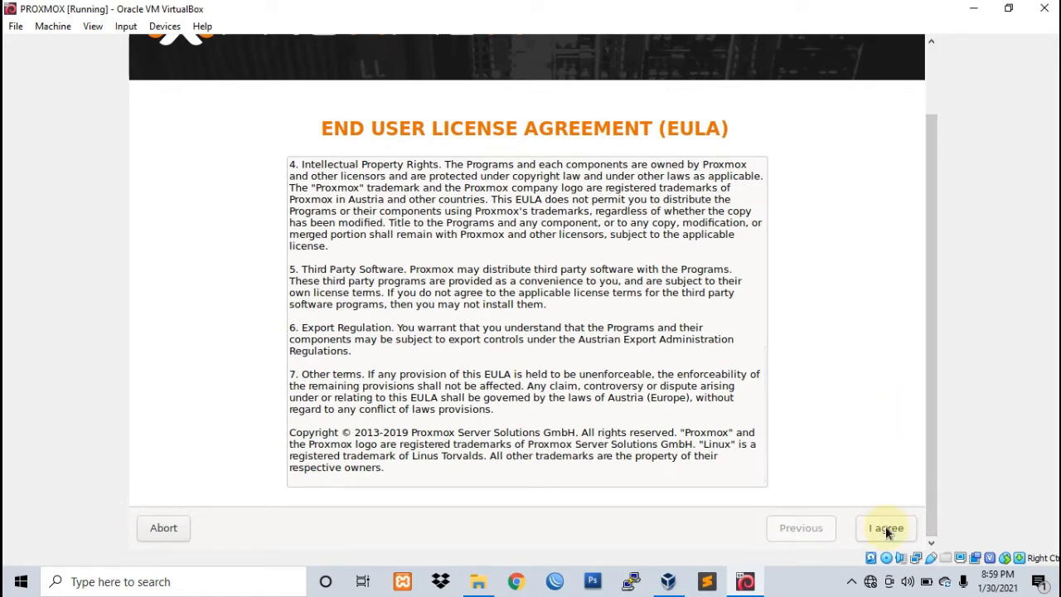
{"action": "scroll", "coordinate": [547, 298], "scroll_direction": "up", "scroll_amount": 6}
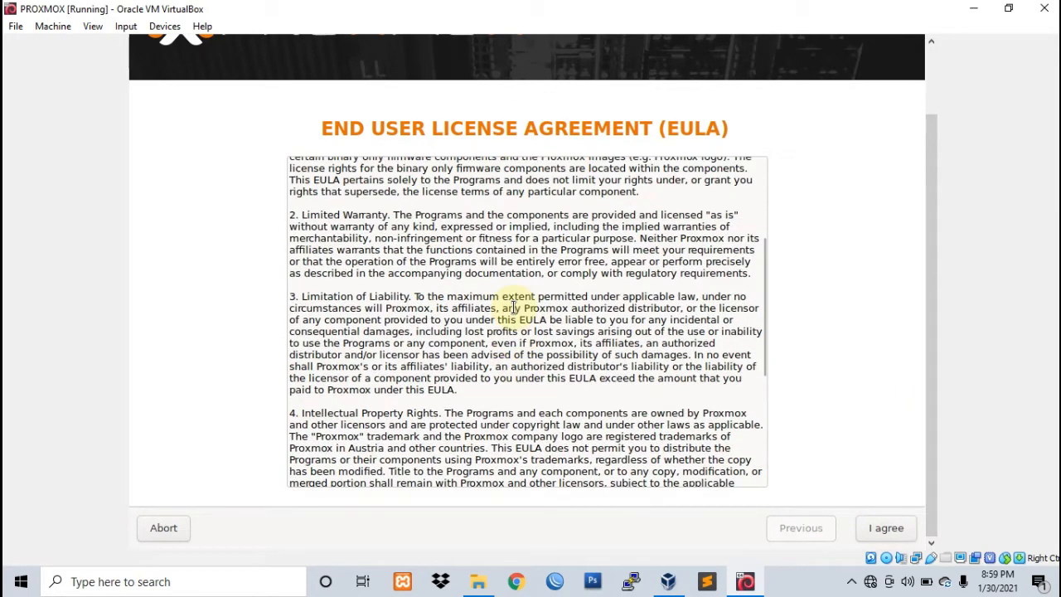
{"action": "scroll", "coordinate": [514, 307], "scroll_direction": "up", "scroll_amount": 5}
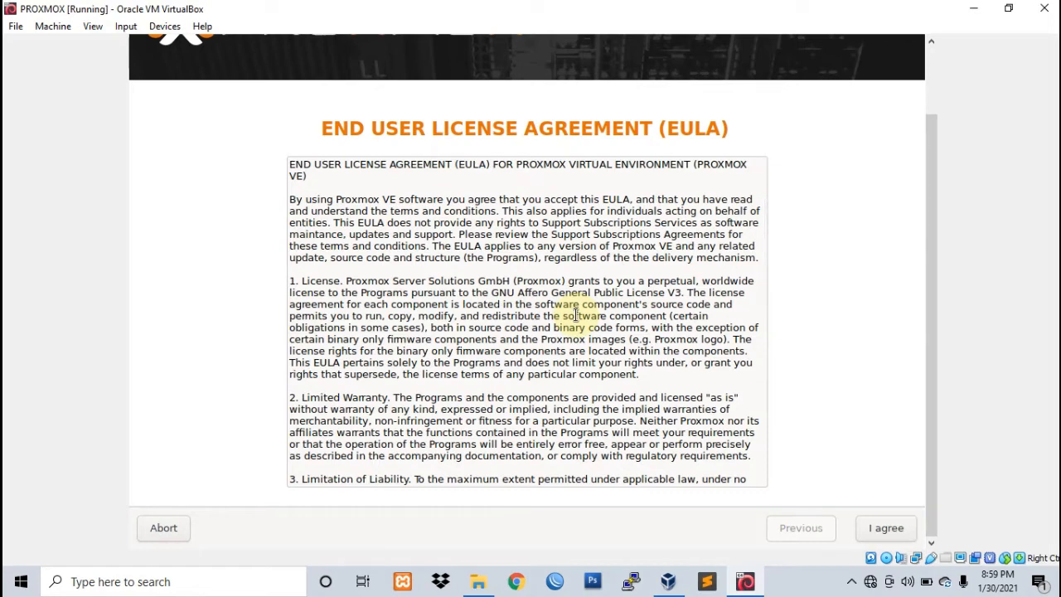
{"action": "scroll", "coordinate": [576, 315], "scroll_direction": "down", "scroll_amount": 4}
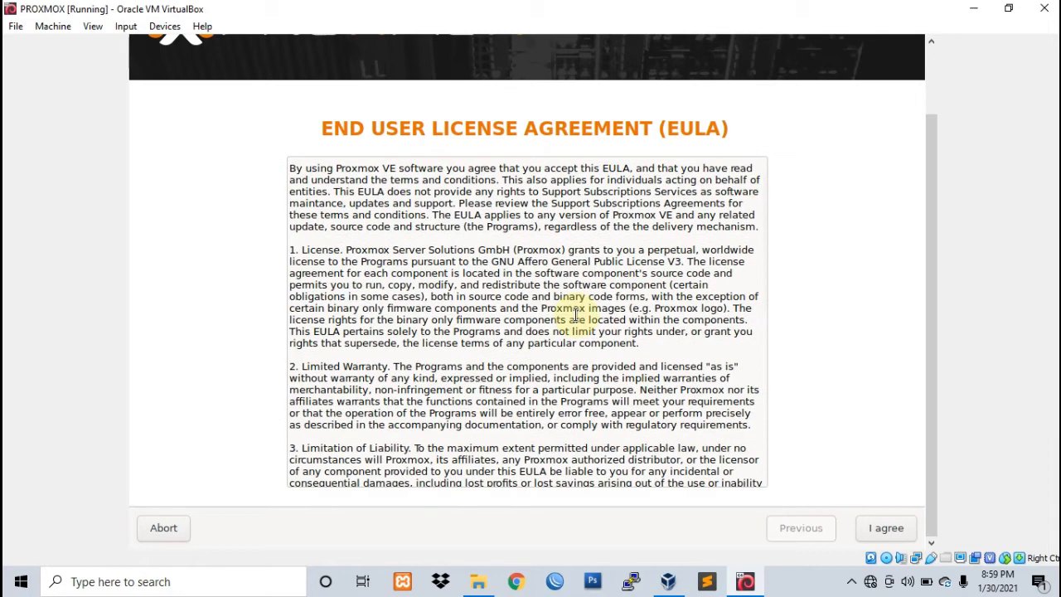
{"action": "scroll", "coordinate": [576, 314], "scroll_direction": "down", "scroll_amount": 10}
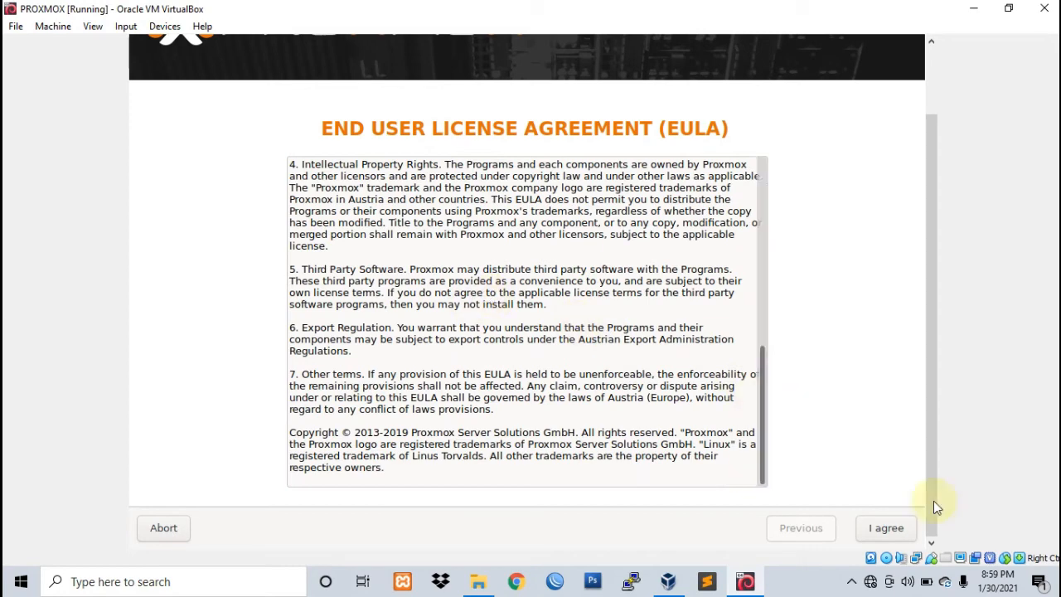
{"action": "left_click", "coordinate": [885, 529]}
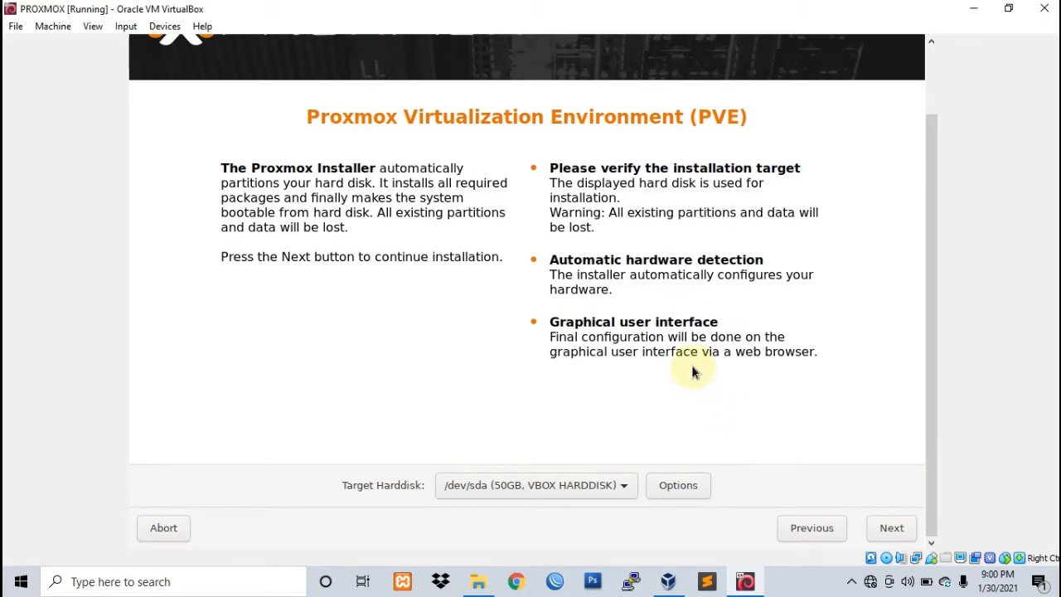
{"action": "left_click", "coordinate": [533, 490]}
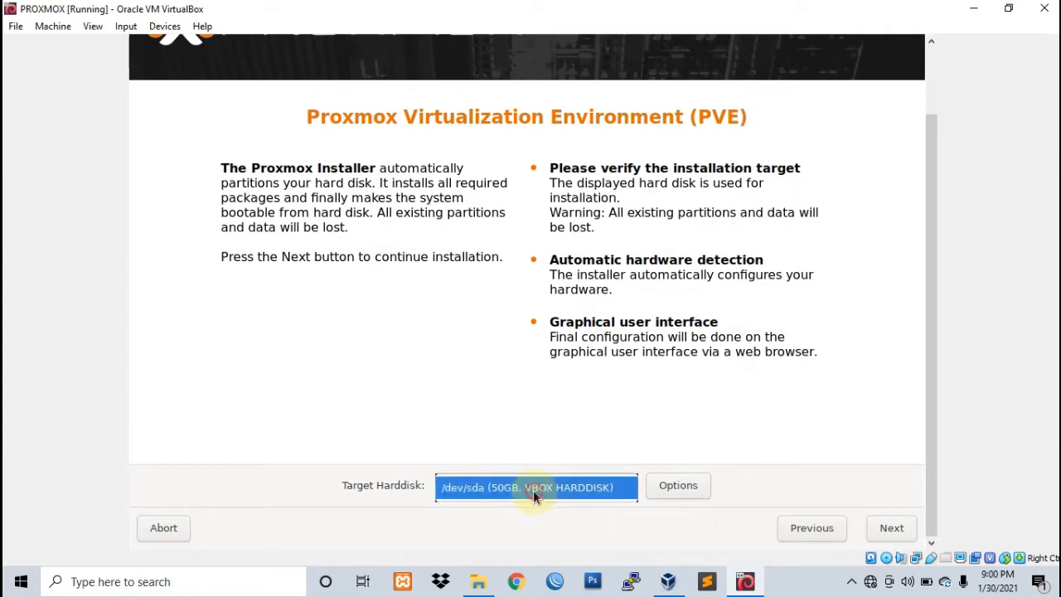
{"action": "left_click", "coordinate": [533, 489]}
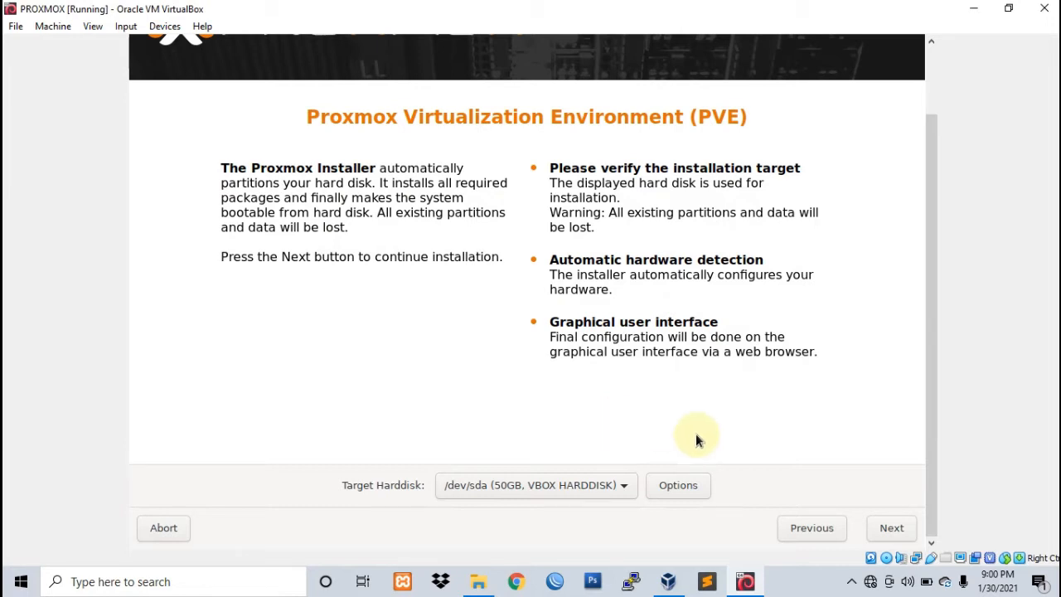
Step: In the Harddisk options, set swapsize to 4 and maxroot to 20, then confirm
{"action": "left_click", "coordinate": [682, 489]}
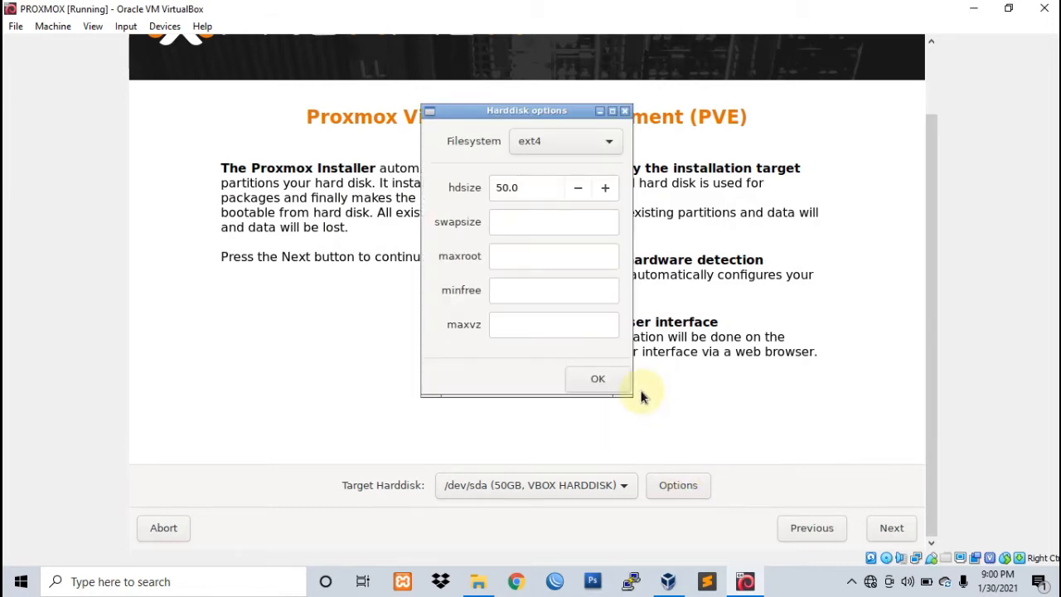
{"action": "left_click", "coordinate": [519, 224]}
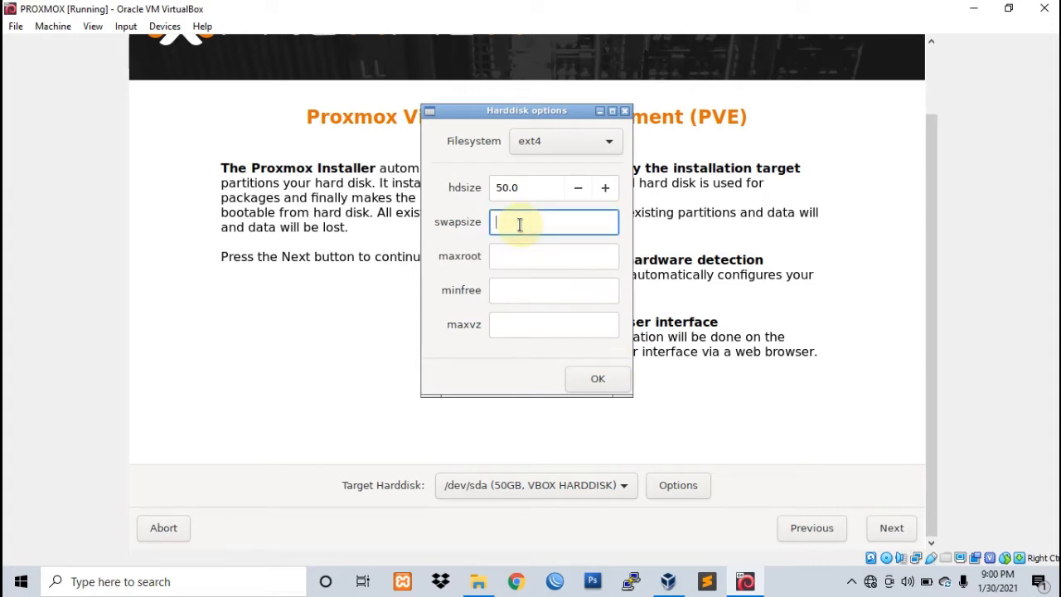
{"action": "type", "text": "4"}
{"action": "left_click", "coordinate": [521, 258]}
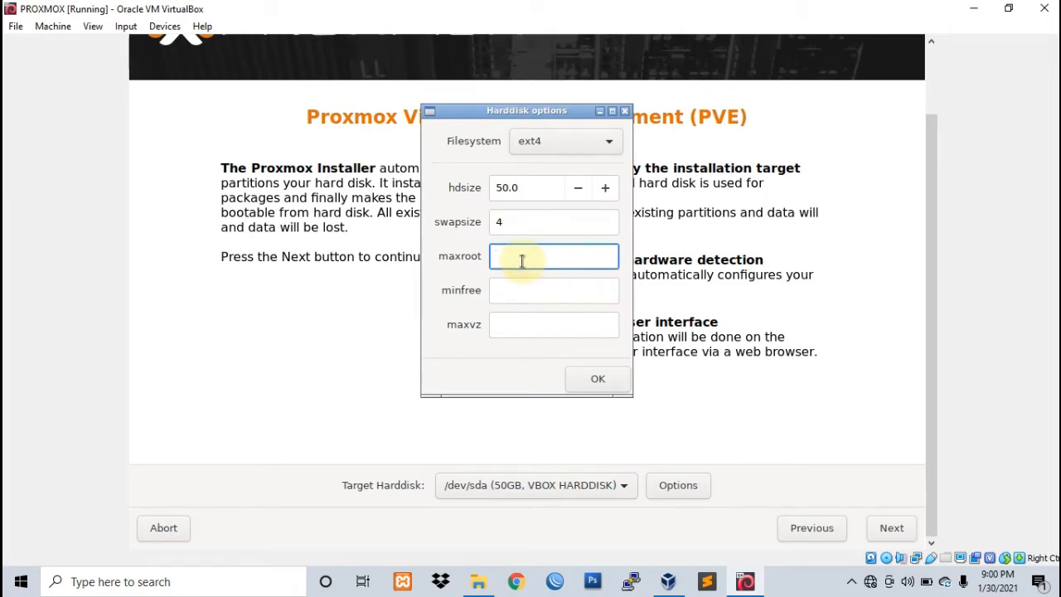
{"action": "type", "text": "1"}
{"action": "key", "text": "BackSpace"}
{"action": "type", "text": "20"}
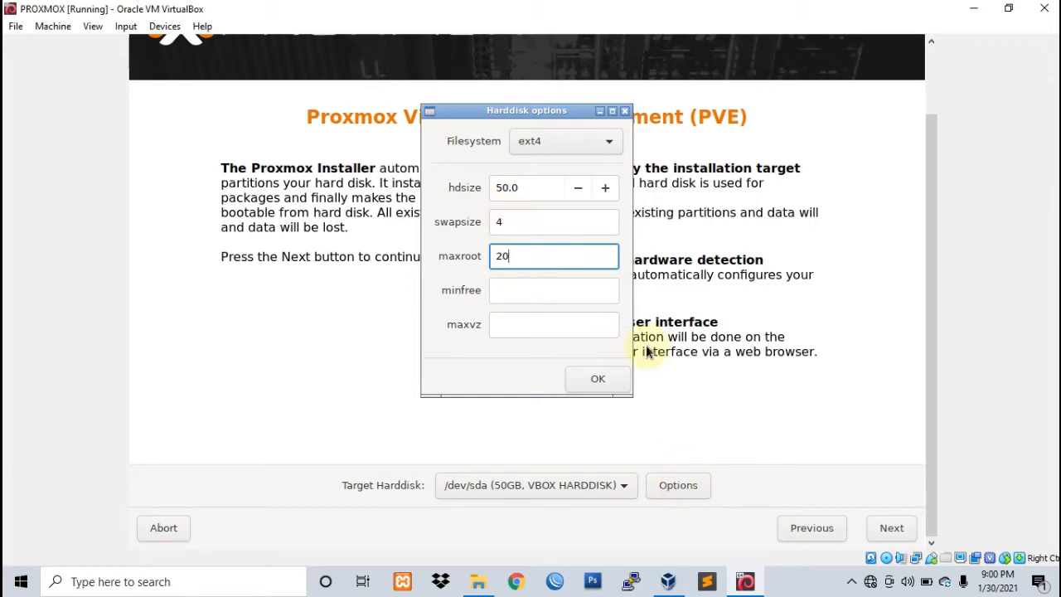
{"action": "left_click", "coordinate": [530, 225]}
{"action": "left_click", "coordinate": [539, 225]}
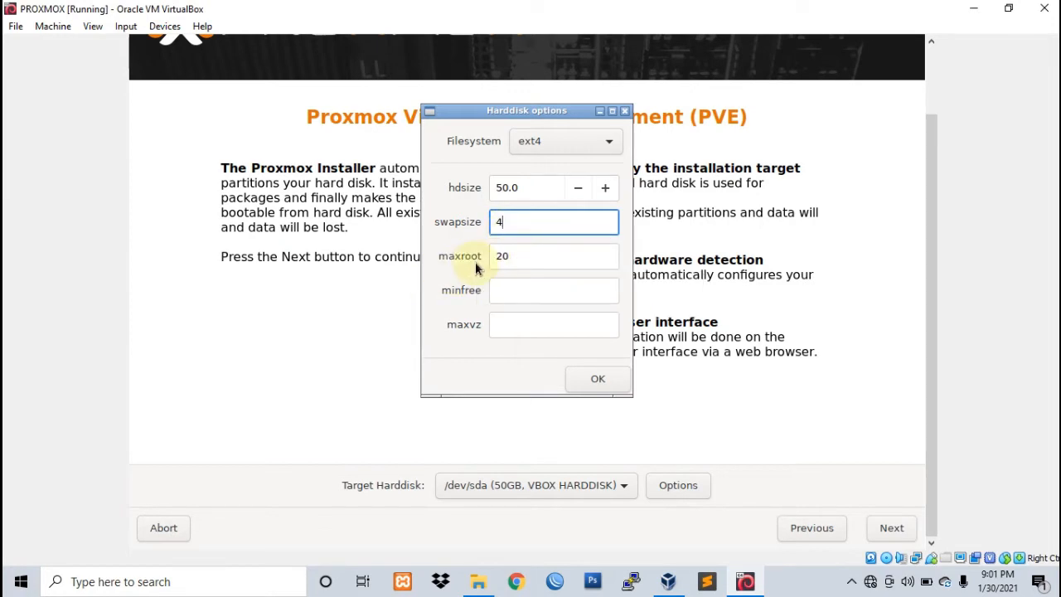
{"action": "left_click", "coordinate": [516, 256]}
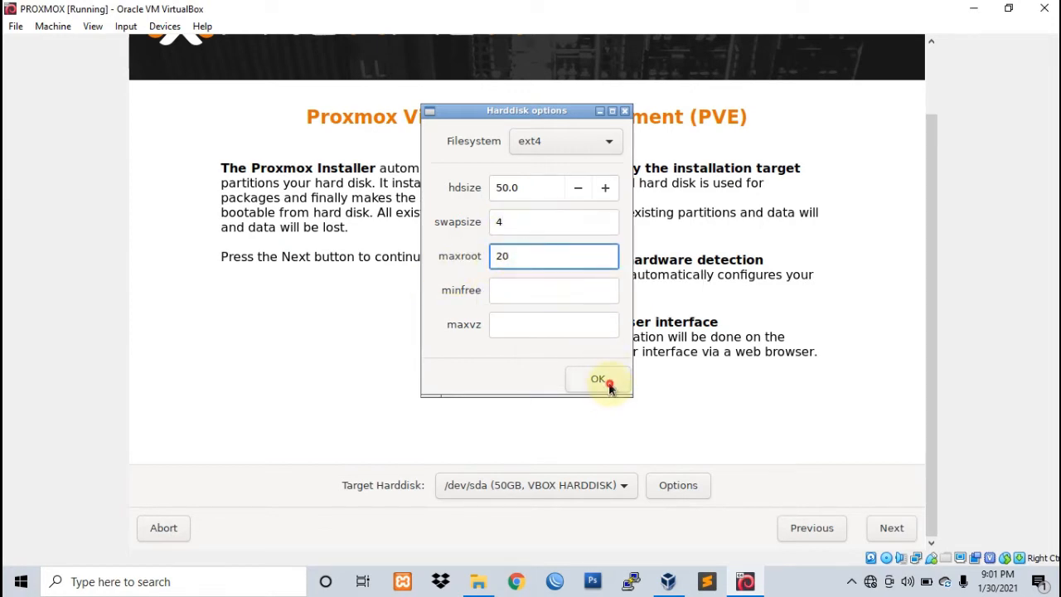
{"action": "left_click", "coordinate": [599, 381]}
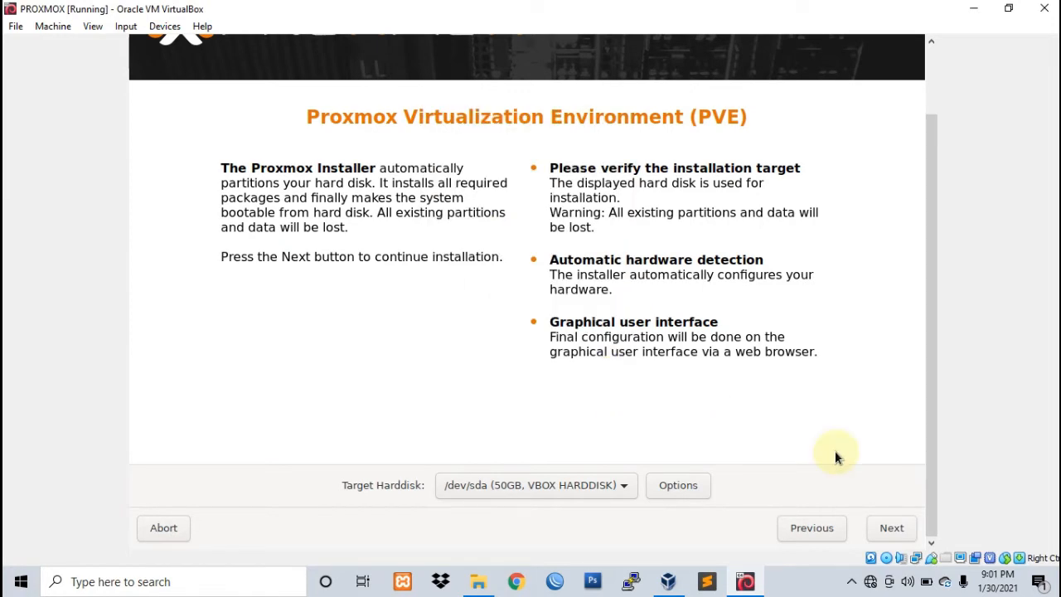
Step: Set country Indonesia, time zone Asia/Jakarta and U.S. English keyboard, then continue to passwords
{"action": "left_click", "coordinate": [901, 531]}
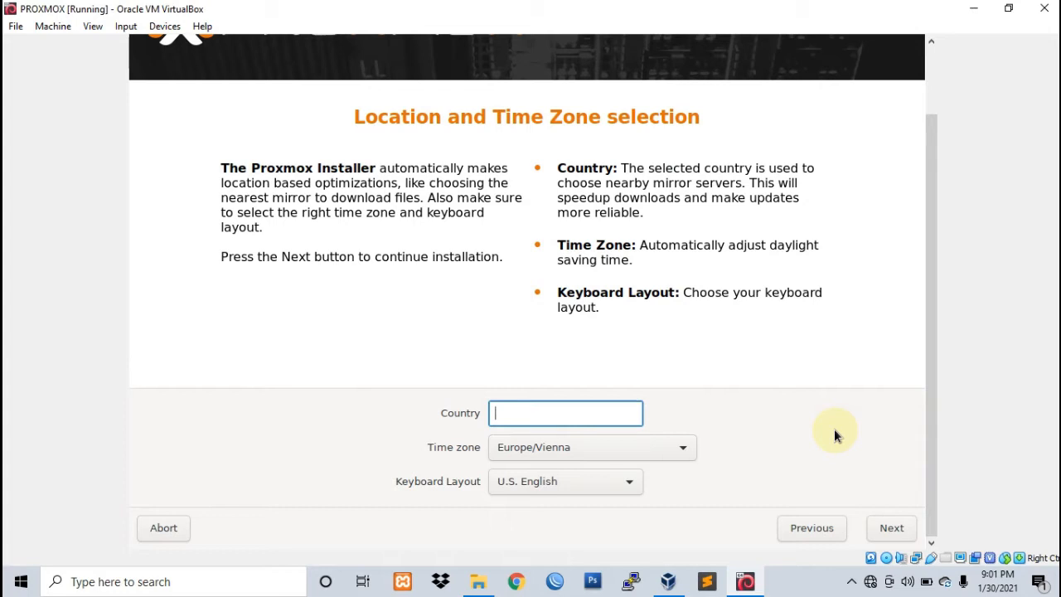
{"action": "key", "text": "Caps_Lock"}
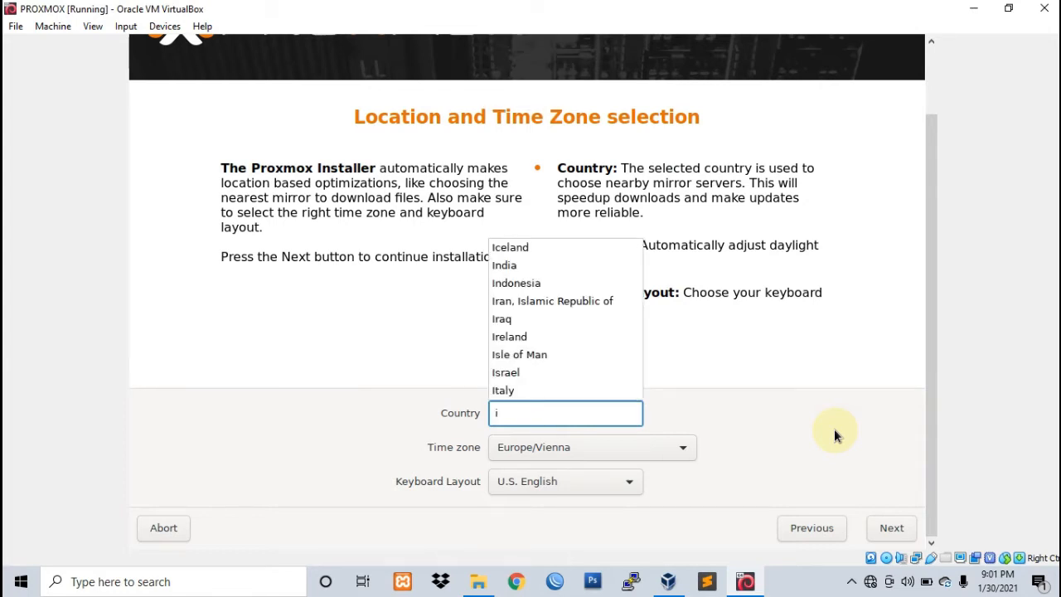
{"action": "key", "text": "Down"}
{"action": "key", "text": "Down"}
{"action": "key", "text": "Return"}
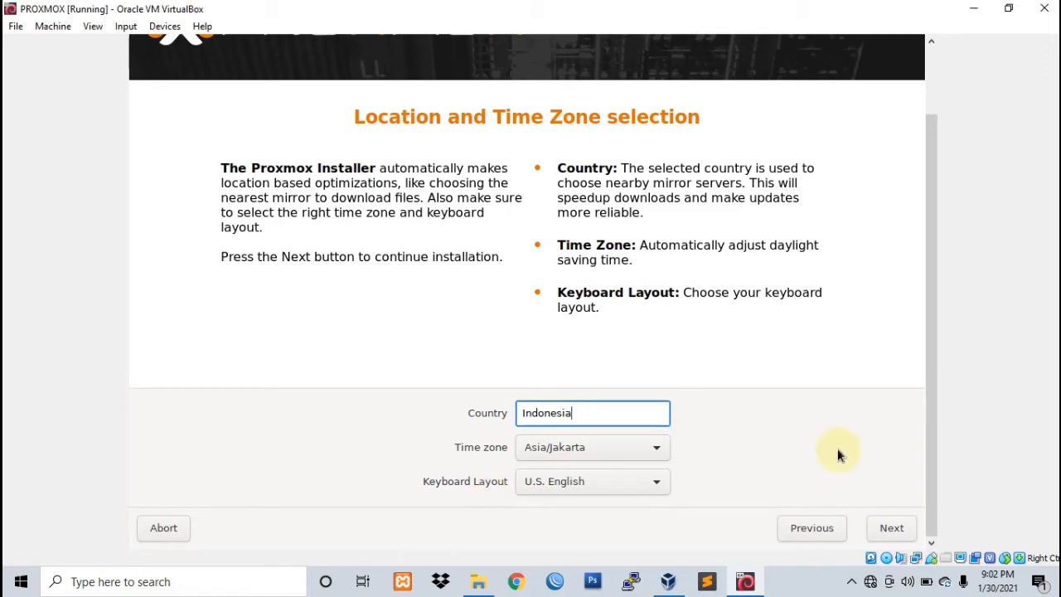
{"action": "left_click", "coordinate": [894, 535]}
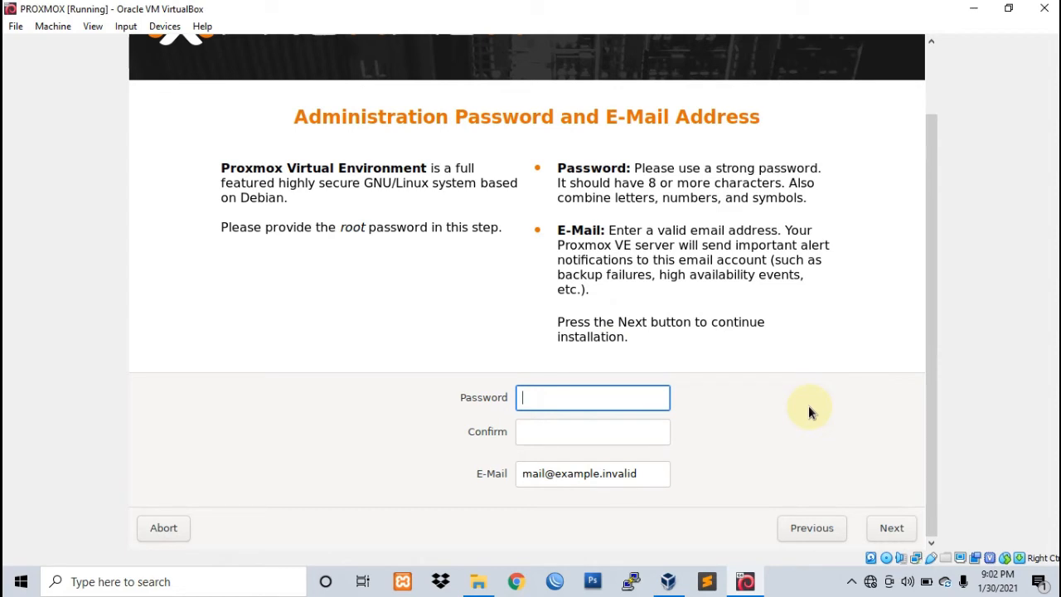
Step: Enter the root password and confirm it in the second field
{"action": "type", "text": "••••••••••••"}
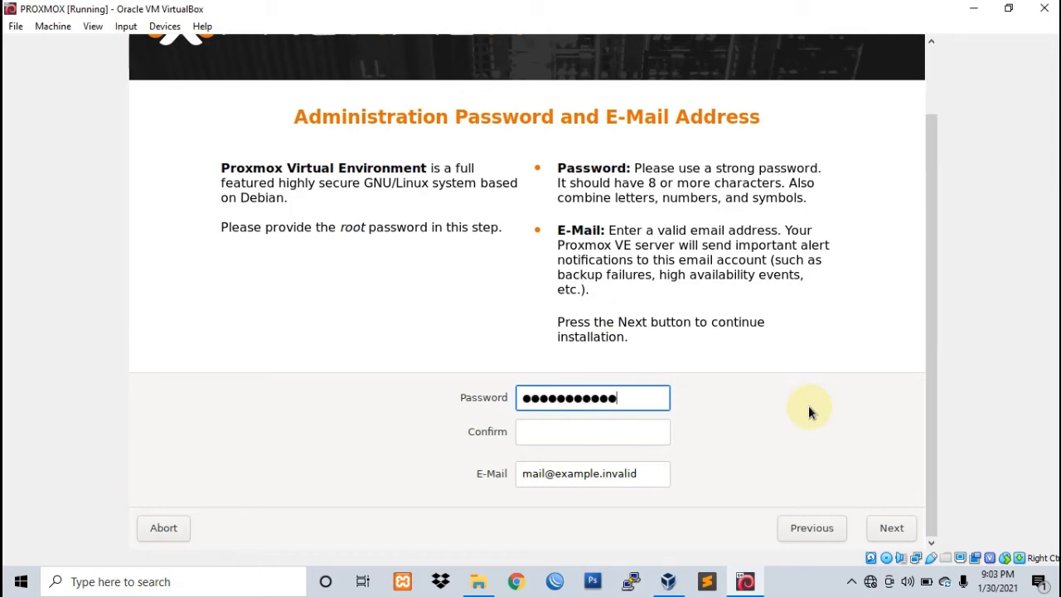
{"action": "left_click", "coordinate": [562, 430]}
{"action": "key", "text": "Caps_Lock"}
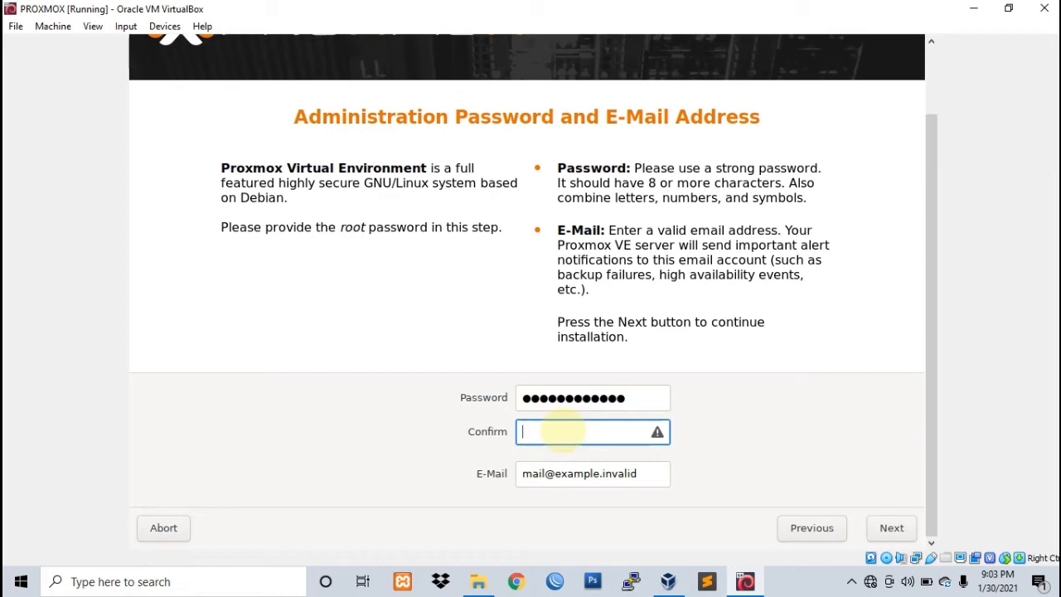
{"action": "key", "text": "Caps_Lock"}
{"action": "type", "text": "••••••••••••"}
Step: Replace the placeholder e-mail with the administrator's e-mail address and continue to networking
{"action": "left_click", "coordinate": [642, 473]}
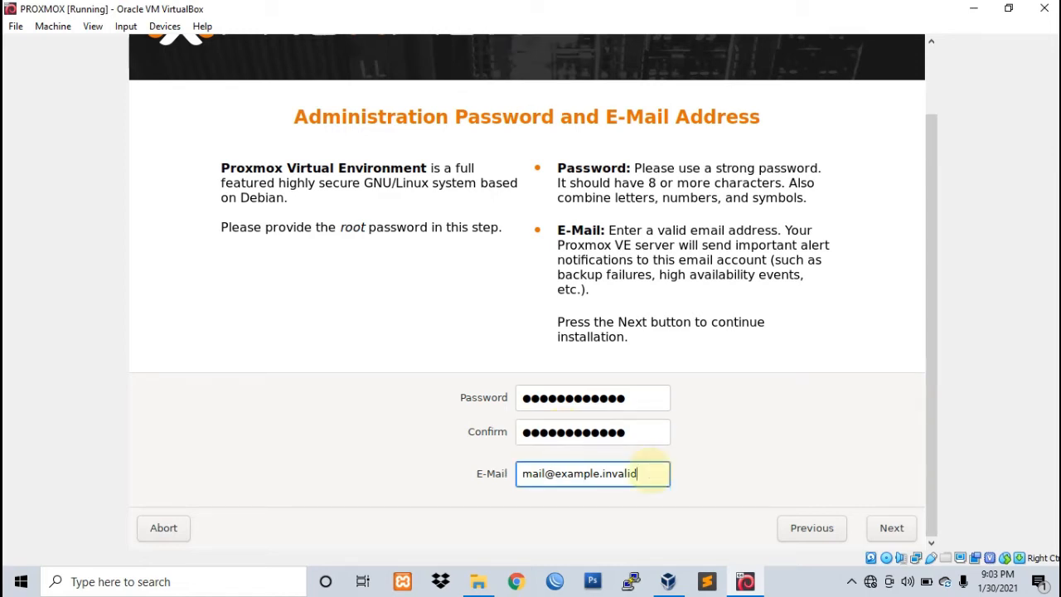
{"action": "key", "text": "BackSpace"}
{"action": "key", "text": "BackSpace"}
{"action": "key", "text": "BackSpace"}
{"action": "key", "text": "BackSpace"}
{"action": "key", "text": "BackSpace"}
{"action": "key", "text": "BackSpace"}
{"action": "key", "text": "BackSpace"}
{"action": "key", "text": "BackSpace"}
{"action": "key", "text": "BackSpace"}
{"action": "key", "text": "BackSpace"}
{"action": "key", "text": "BackSpace"}
{"action": "key", "text": "BackSpace"}
{"action": "key", "text": "BackSpace"}
{"action": "key", "text": "BackSpace"}
{"action": "key", "text": "BackSpace"}
{"action": "key", "text": "BackSpace"}
{"action": "key", "text": "BackSpace"}
{"action": "key", "text": "BackSpace"}
{"action": "key", "text": "BackSpace"}
{"action": "key", "text": "BackSpace"}
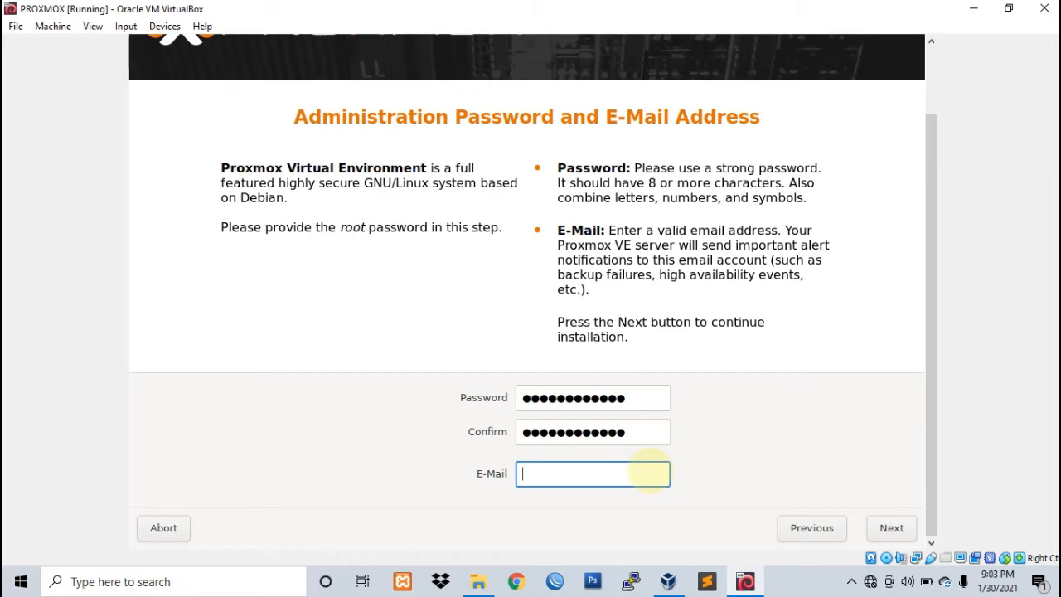
{"action": "type", "text": "a"}
{"action": "key", "text": "BackSpace"}
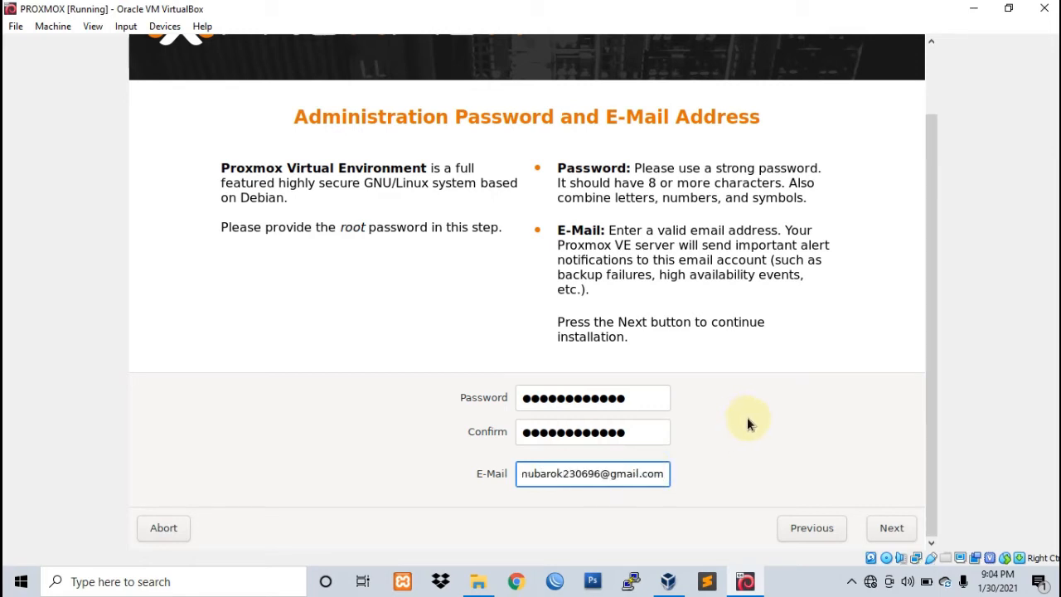
{"action": "left_click", "coordinate": [910, 530]}
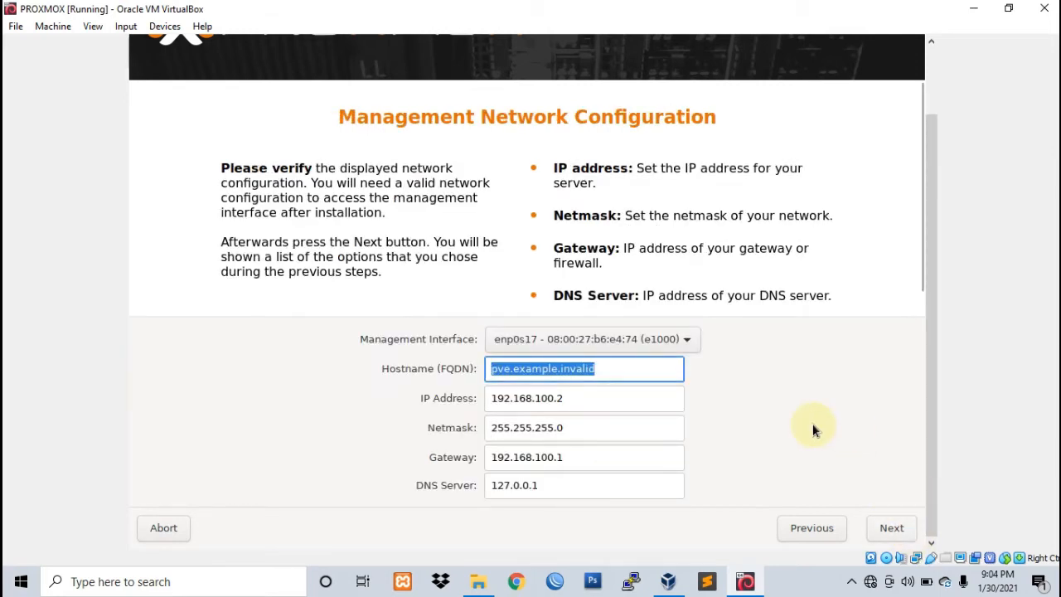
Step: Change the hostname from pve.example.invalid to pve.smkn4bogor.sch.id
{"action": "left_click", "coordinate": [626, 370]}
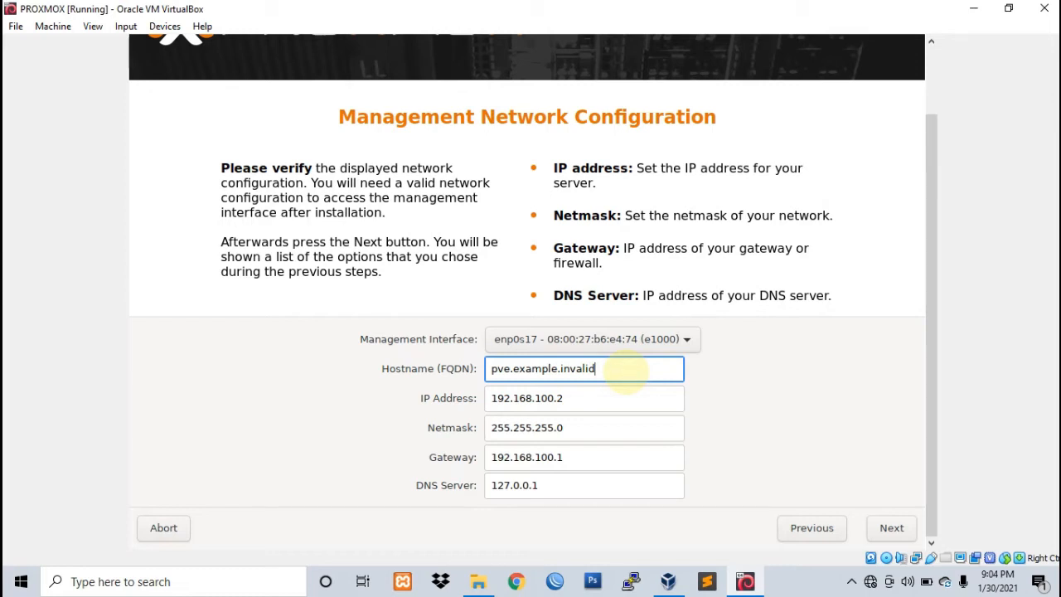
{"action": "key", "text": "BackSpace"}
{"action": "key", "text": "BackSpace"}
{"action": "key", "text": "BackSpace"}
{"action": "key", "text": "BackSpace"}
{"action": "key", "text": "BackSpace"}
{"action": "key", "text": "BackSpace"}
{"action": "key", "text": "BackSpace"}
{"action": "key", "text": "BackSpace"}
{"action": "key", "text": "BackSpace"}
{"action": "key", "text": "BackSpace"}
{"action": "key", "text": "BackSpace"}
{"action": "key", "text": "BackSpace"}
{"action": "key", "text": "BackSpace"}
{"action": "key", "text": "BackSpace"}
{"action": "key", "text": "BackSpace"}
{"action": "type", "text": "smkn4bogor.sch.id"}
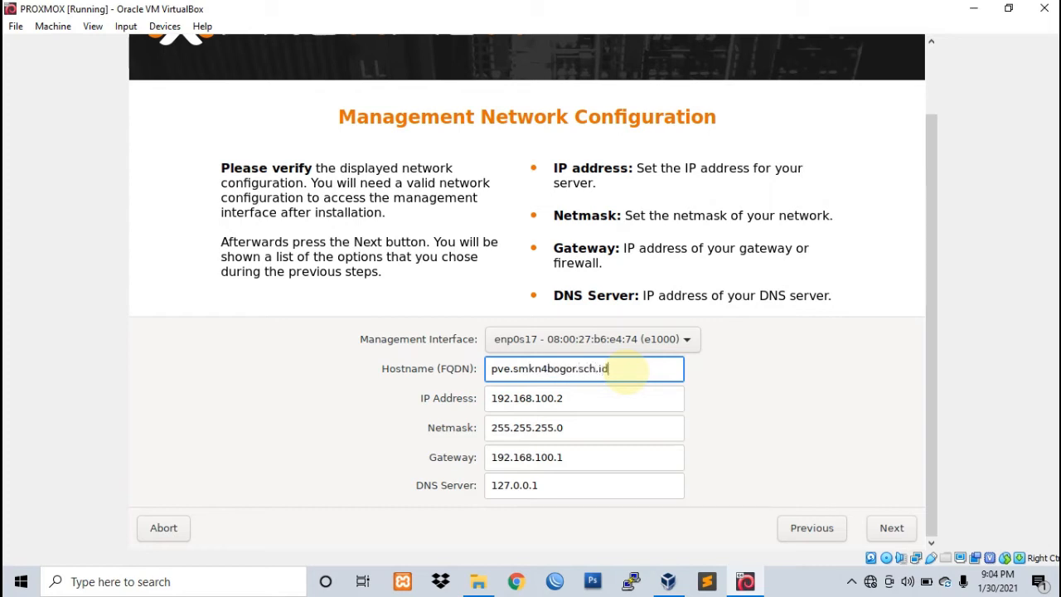
{"action": "key", "text": "Tab"}
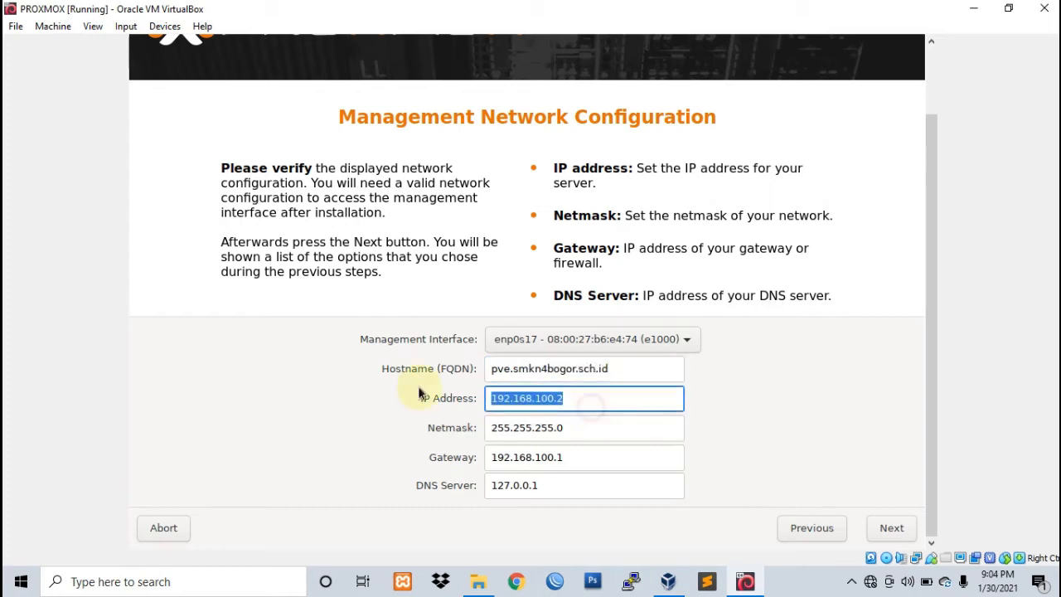
Step: Enter IP 172.30.40.1, netmask 255.255.255.192, gateway 172.30.40.50 and DNS 8.8.8.8, then continue
{"action": "key", "text": "BackSpace"}
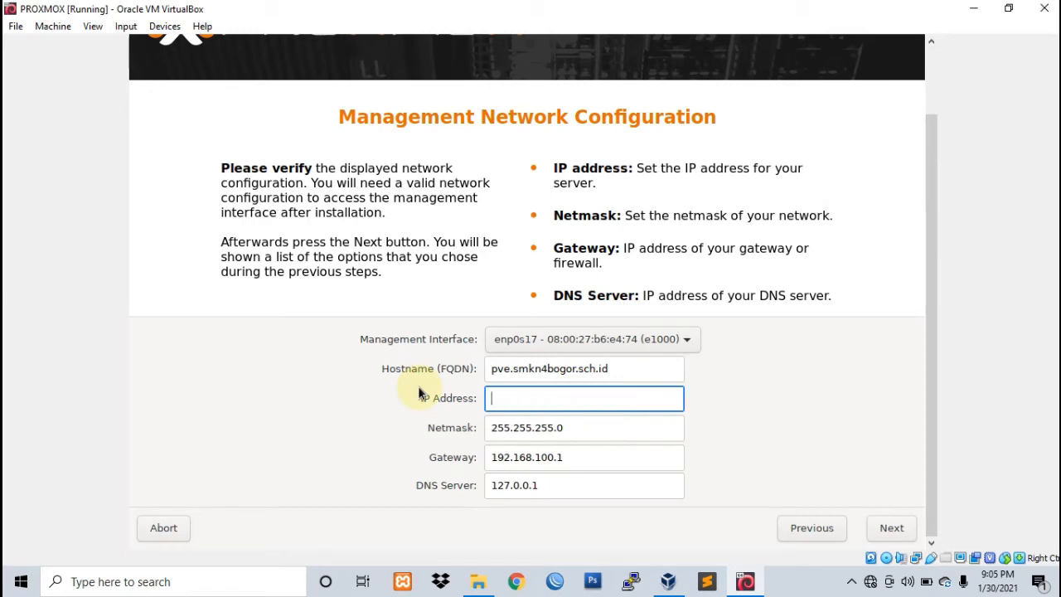
{"action": "type", "text": "172.30.40.1"}
{"action": "left_click", "coordinate": [574, 433]}
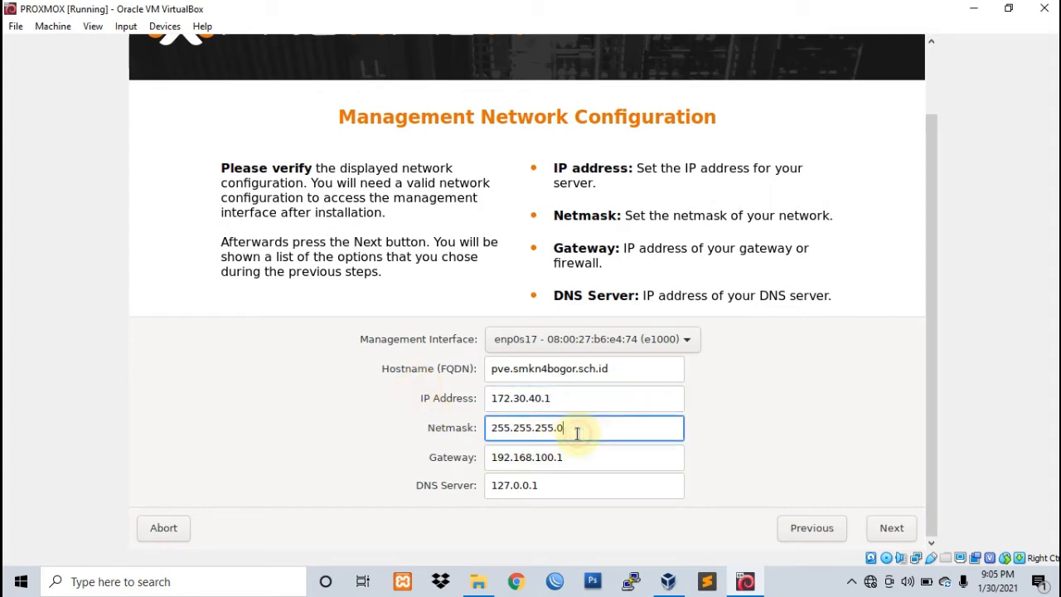
{"action": "key", "text": "BackSpace"}
{"action": "type", "text": "192"}
{"action": "key", "text": "Tab"}
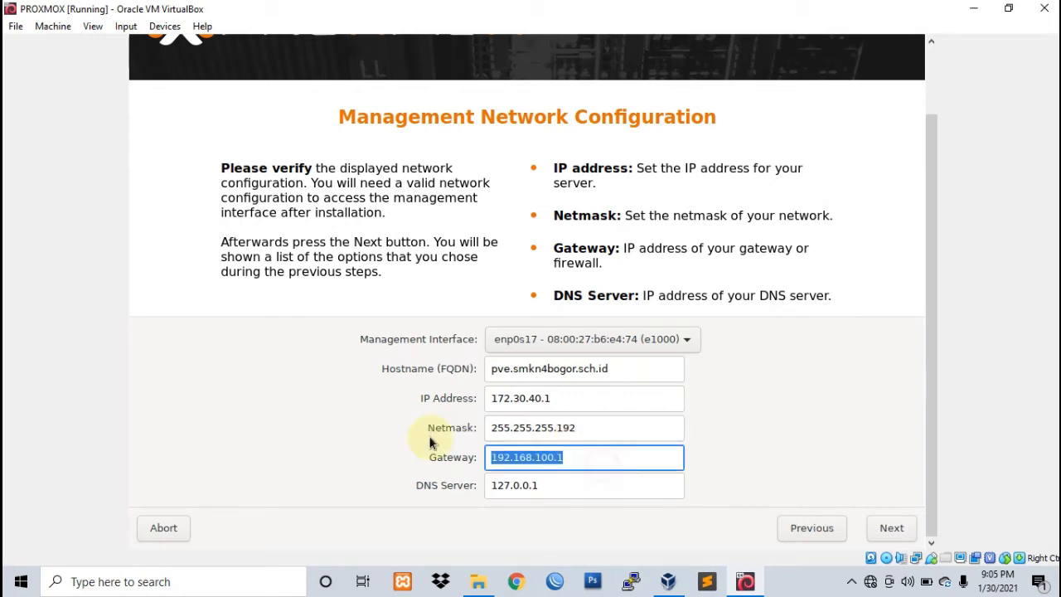
{"action": "type", "text": "172.3"}
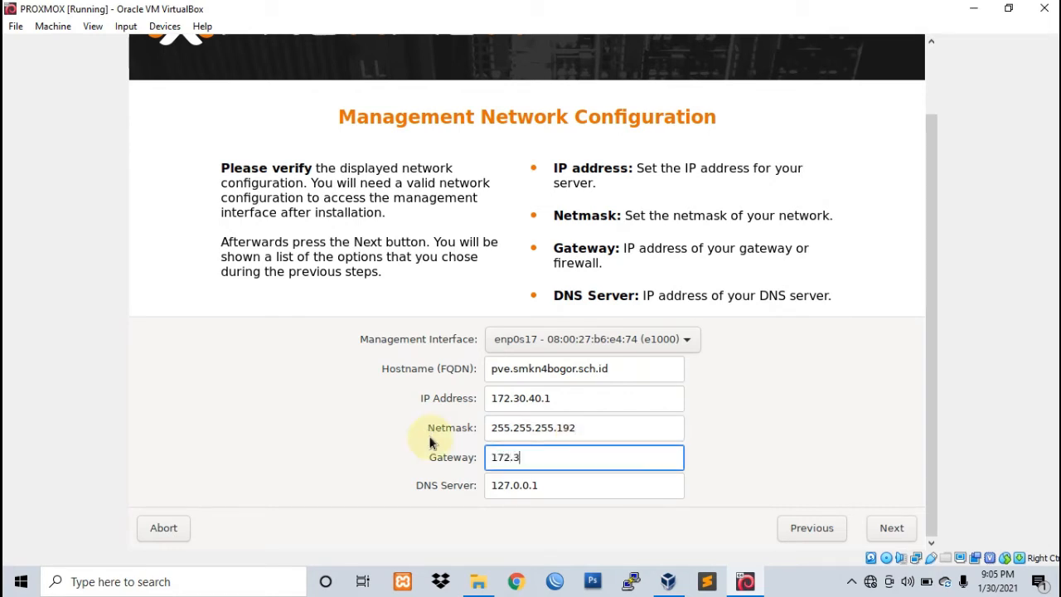
{"action": "type", "text": "0.40.50"}
{"action": "left_click", "coordinate": [571, 482]}
{"action": "type", "text": "8.8.8.8"}
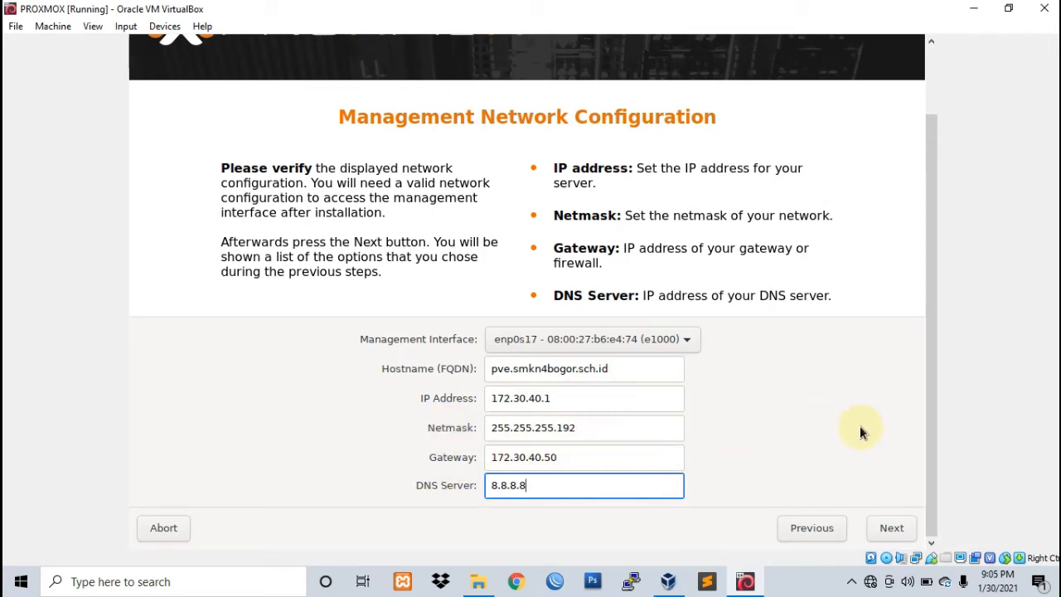
{"action": "left_click", "coordinate": [893, 528]}
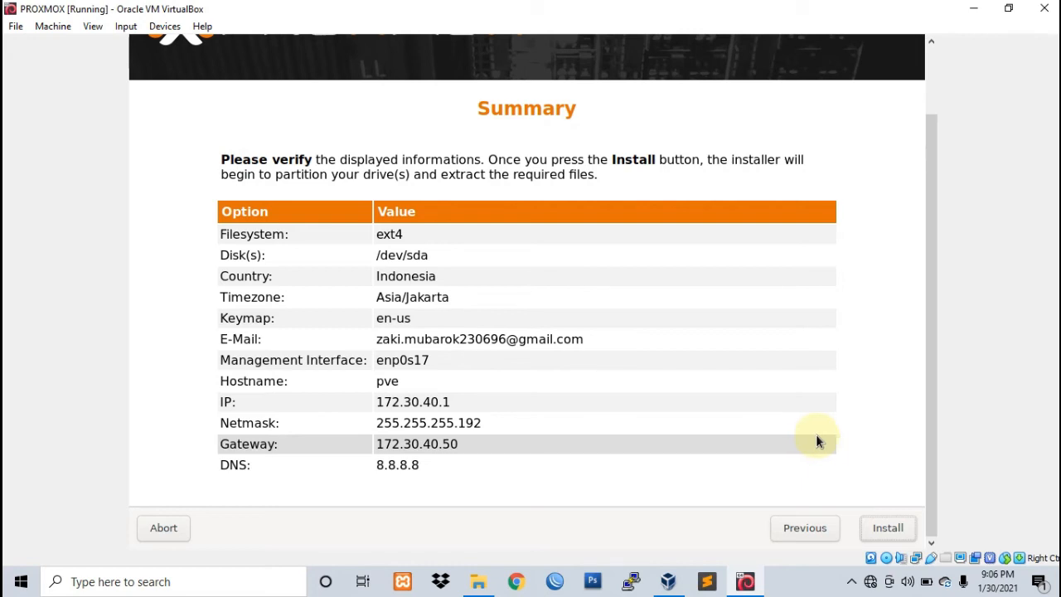
Step: Approve the summary and start installing Proxmox VE onto /dev/sda
{"action": "left_click", "coordinate": [888, 527]}
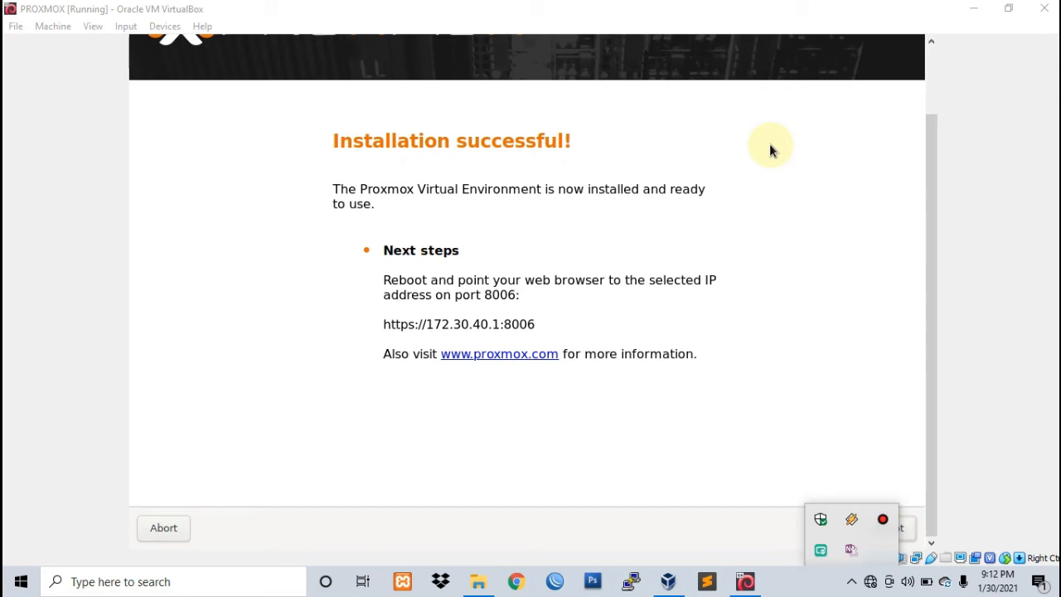
Step: Dismiss the host tray popup and reboot the VM after the successful installation
{"action": "left_click", "coordinate": [769, 147]}
{"action": "key", "text": "Caps_Lock"}
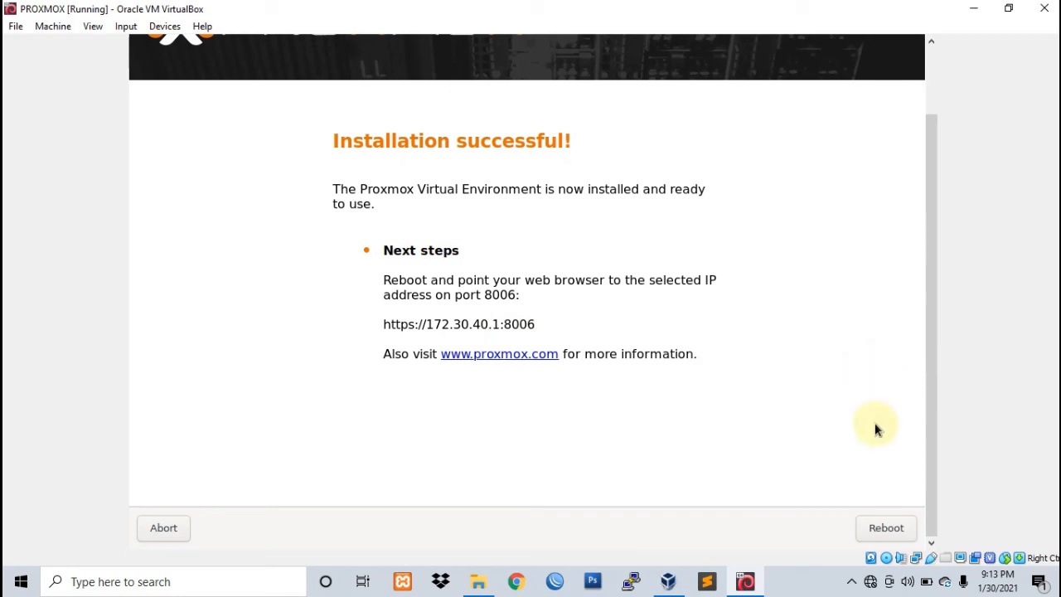
{"action": "left_click", "coordinate": [886, 534]}
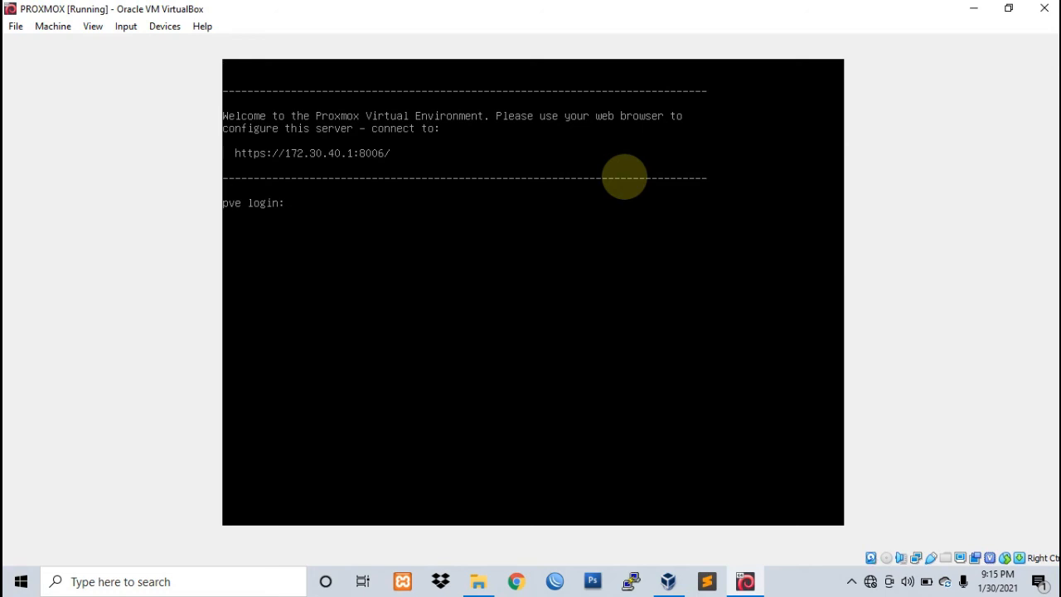
Step: Log in at the pve console as root with the root password
{"action": "type", "text": "root"}
{"action": "key", "text": "Return"}
{"action": "key", "text": "Caps_Lock"}
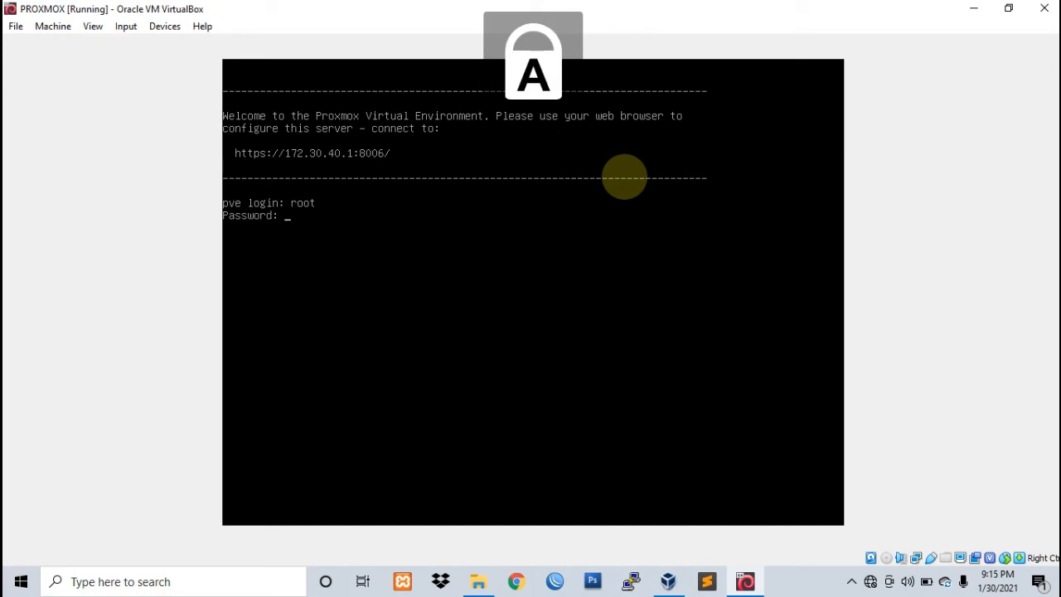
{"action": "key", "text": "Caps_Lock"}
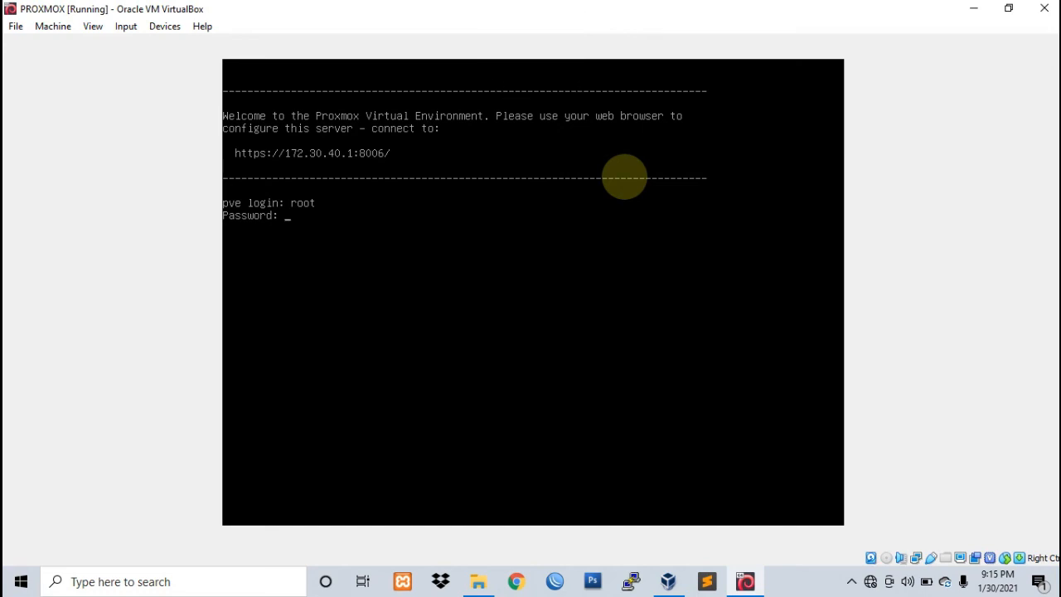
{"action": "key", "text": "Return"}
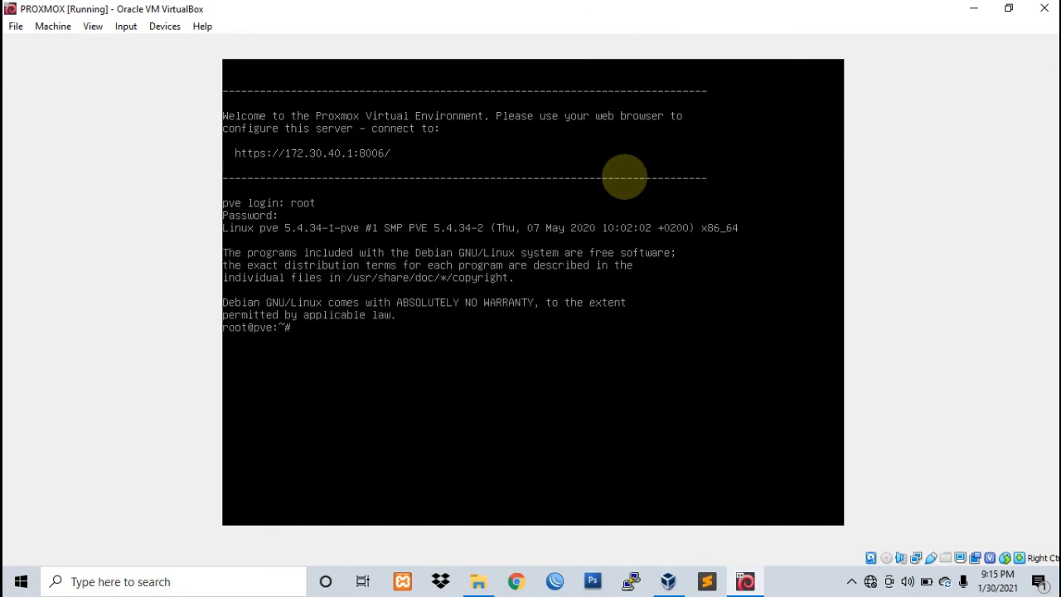